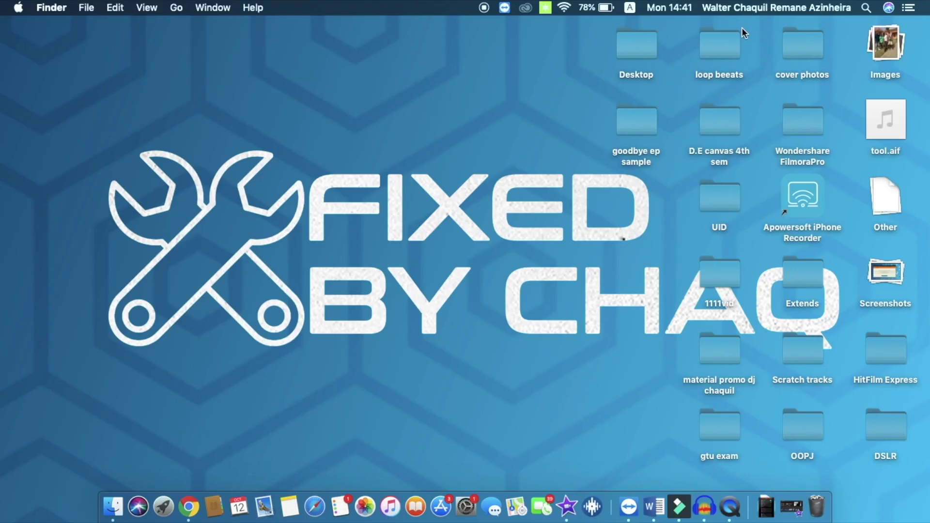
- Launch Image Capture from a Spotlight search for 'image capture'
left_click(864, 5)
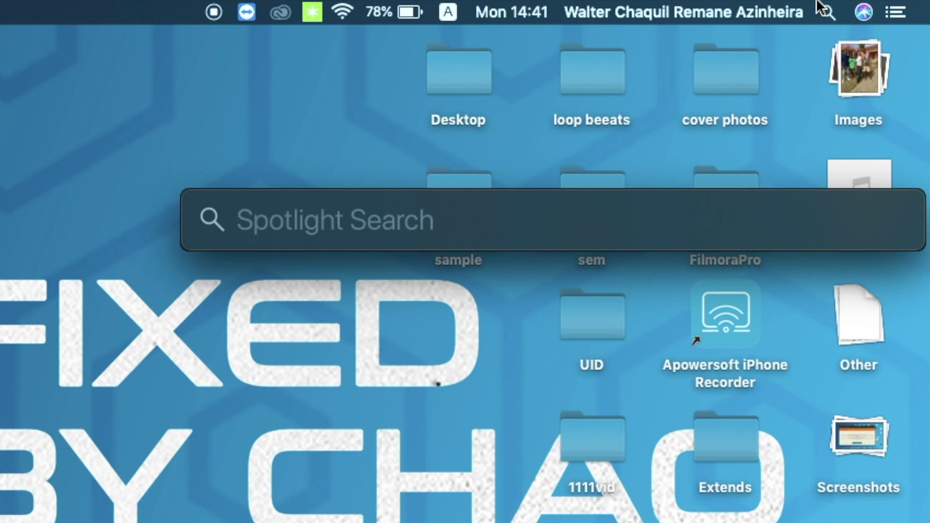
type("image ")
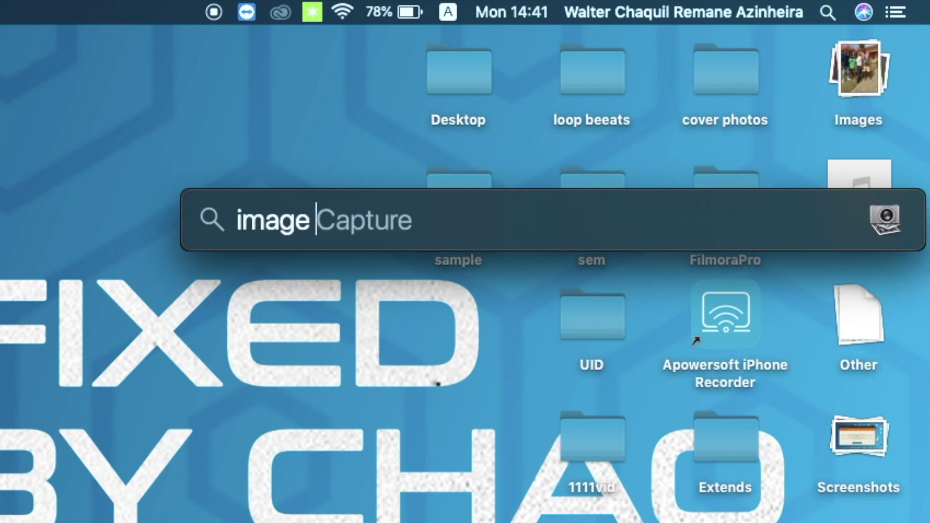
type("capture")
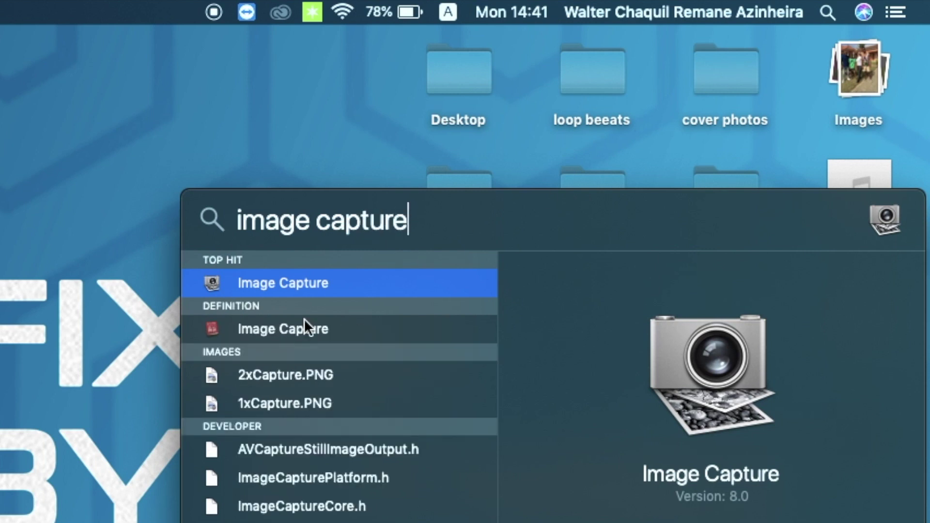
left_click(256, 283)
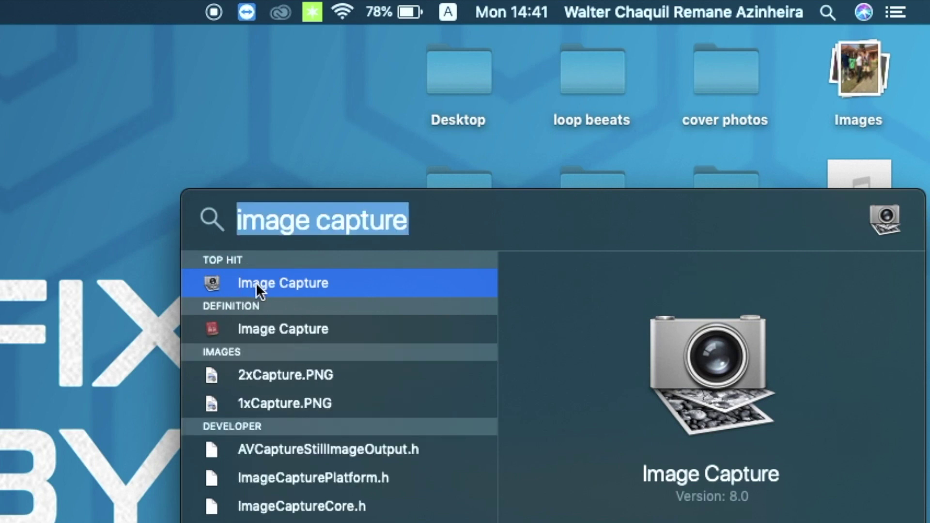
left_click(256, 283)
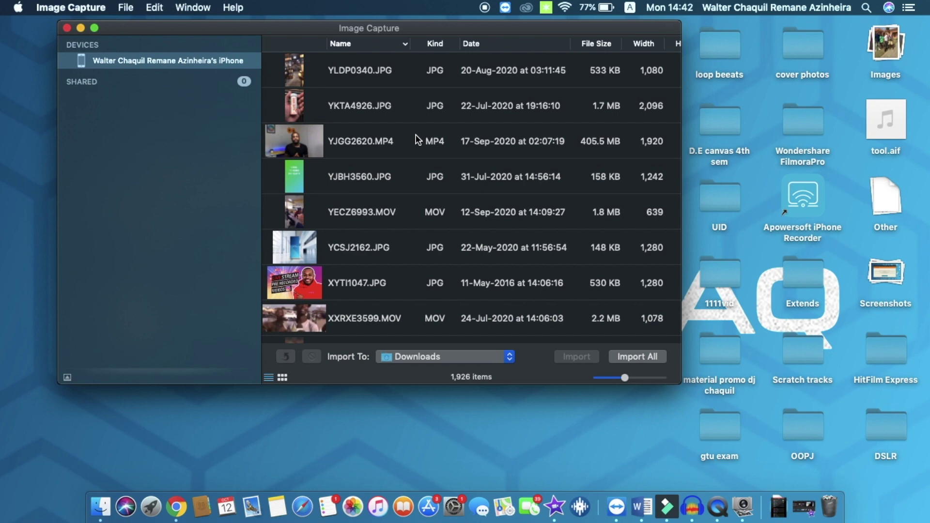
- Multi-select YLDP0340, YKTA4926, YJGG2620.MP4 and YECZ6993.MOV, then leave only YCSJ2162.JPG selected
left_click(357, 82)
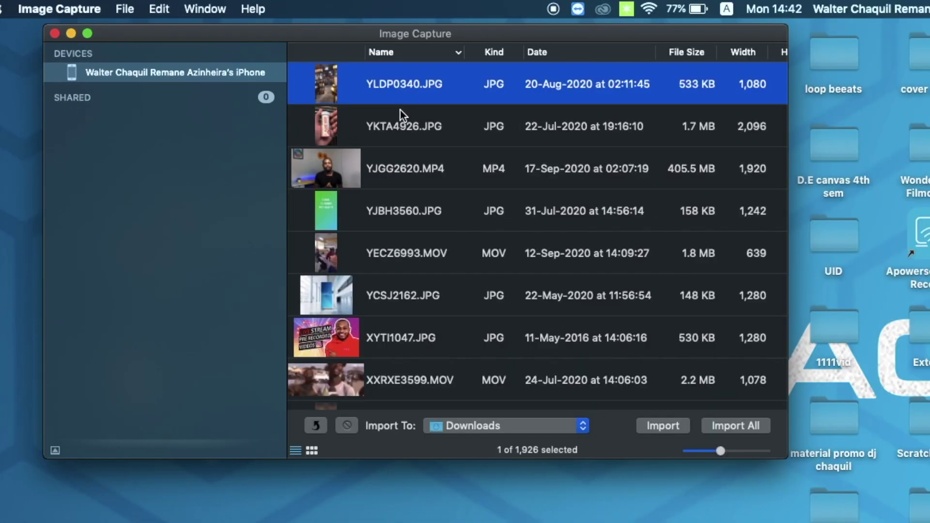
key("shift+Down")
key("shift+Down")
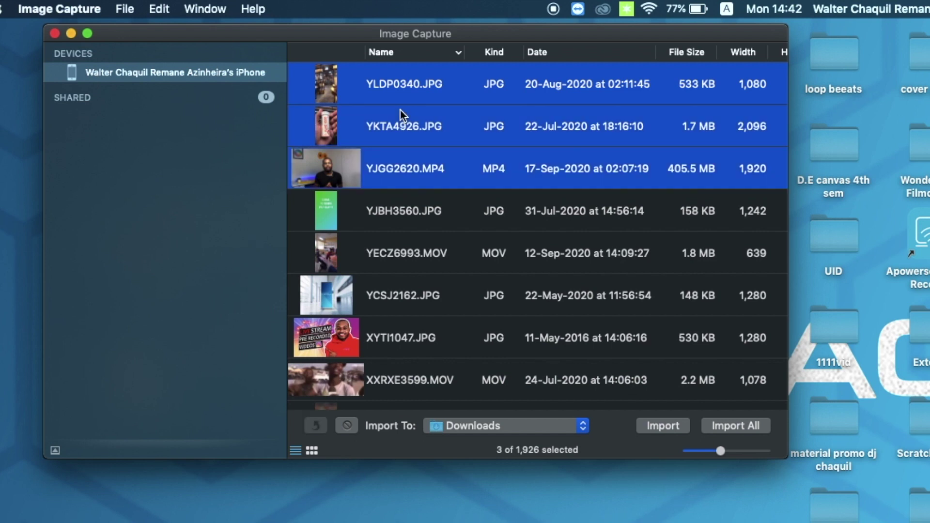
left_click(400, 204)
left_click(403, 177, "shift")
left_click(399, 107, "shift")
left_click(399, 91, "shift")
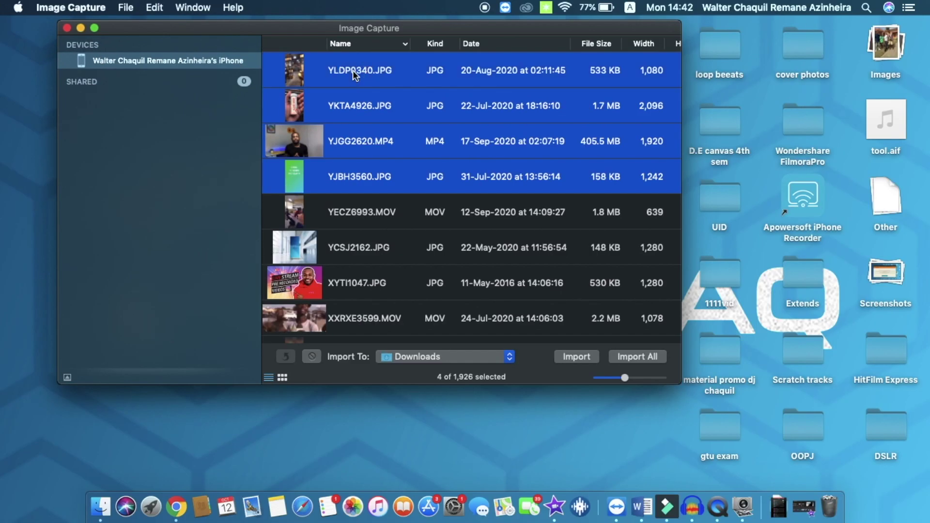
left_click(368, 255, "shift")
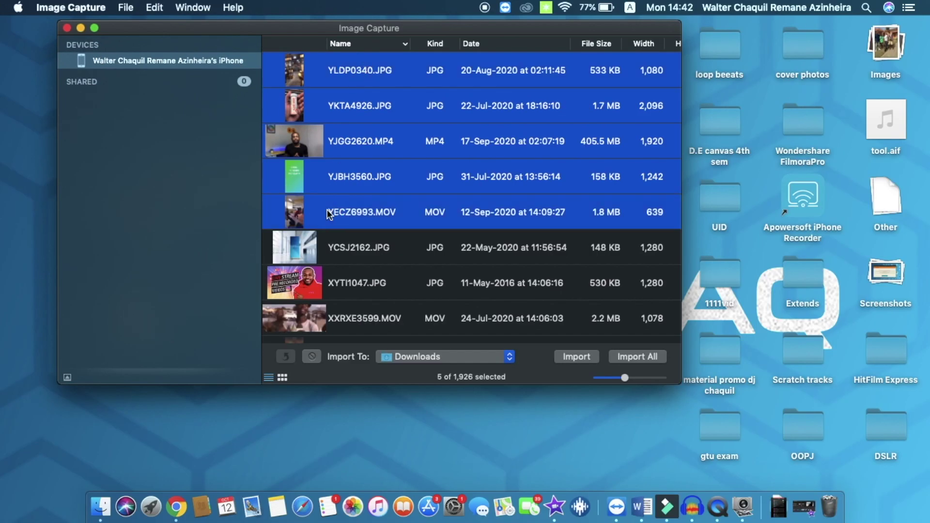
left_click(335, 251)
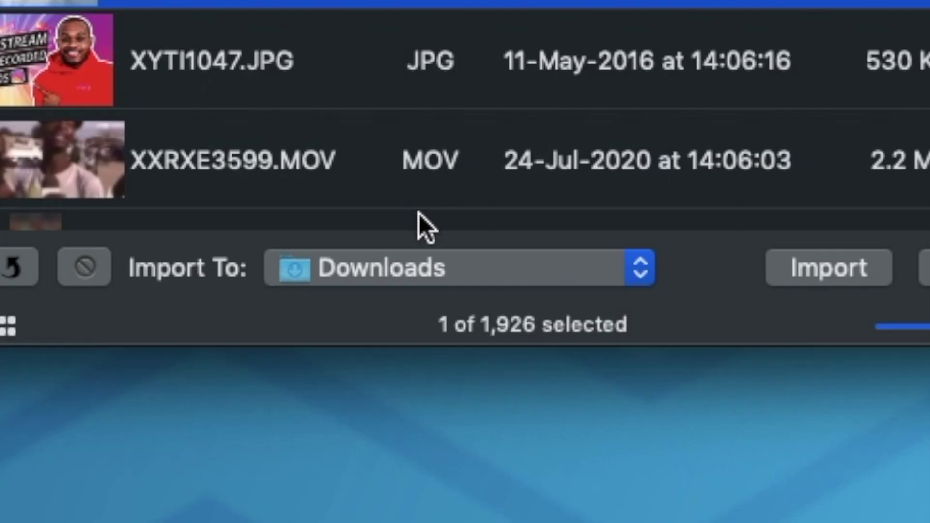
left_click(330, 277)
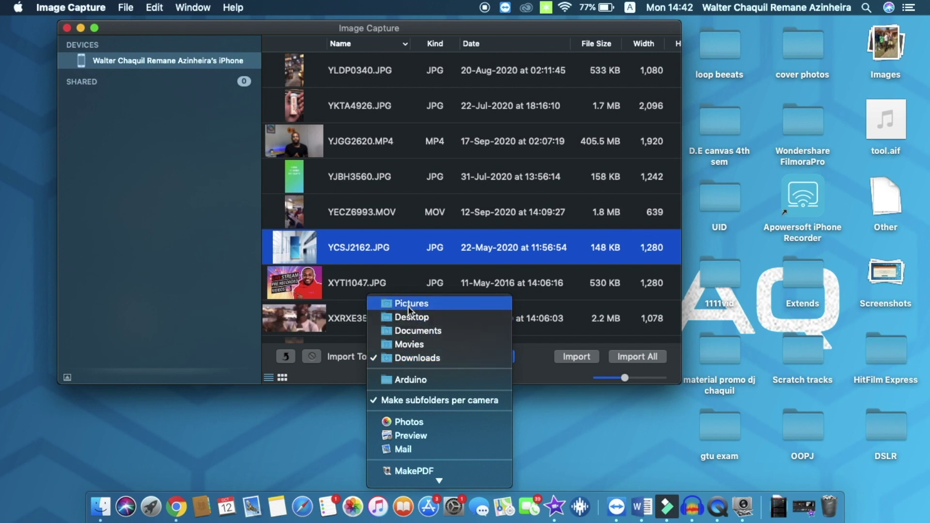
- Create a new 'Images' folder inside Arduino and make it the import destination
scroll(420, 414, "down", 1)
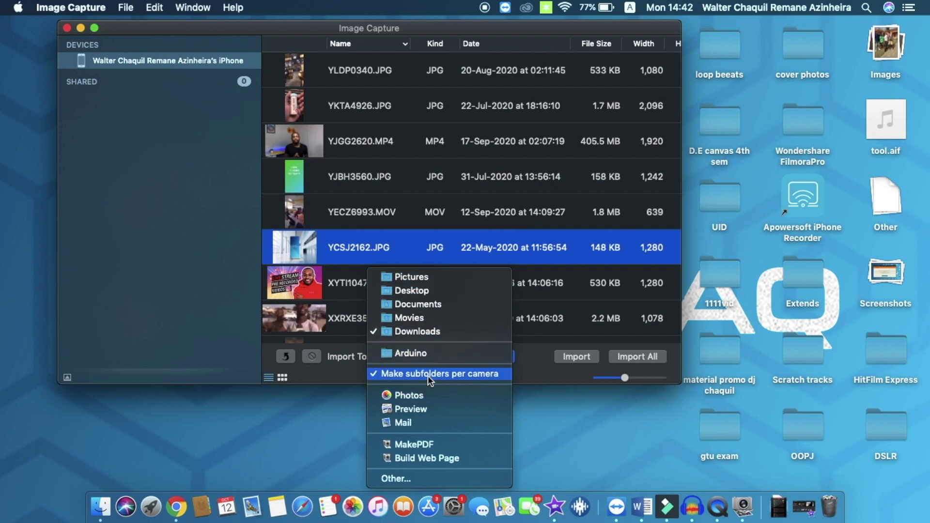
left_click(404, 479)
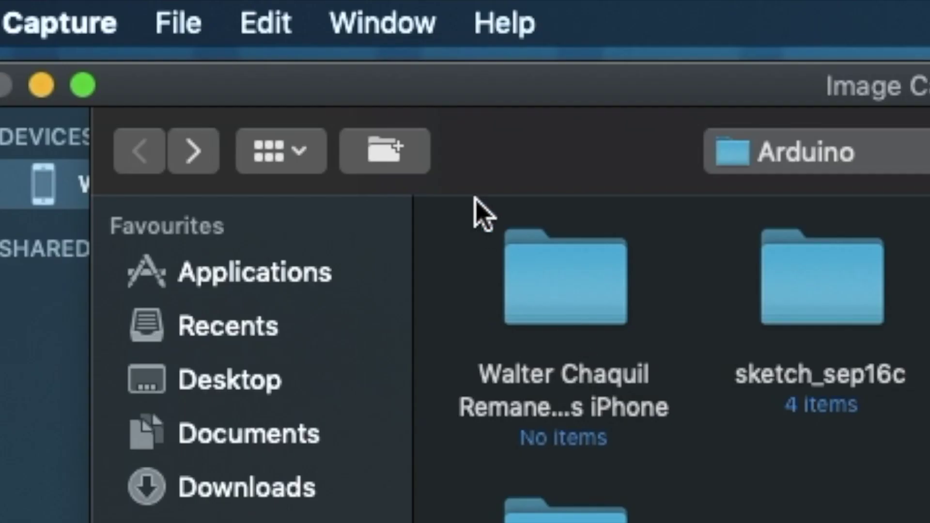
left_click(401, 153)
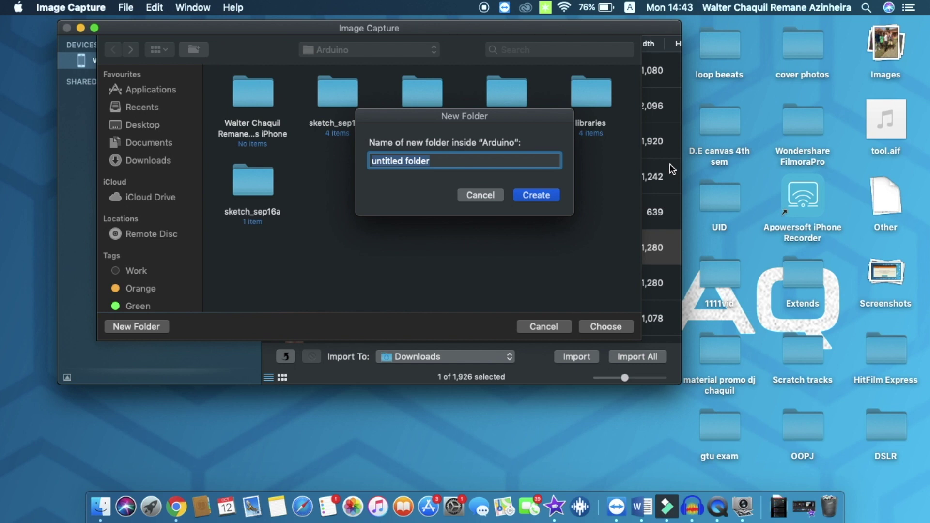
type("Images")
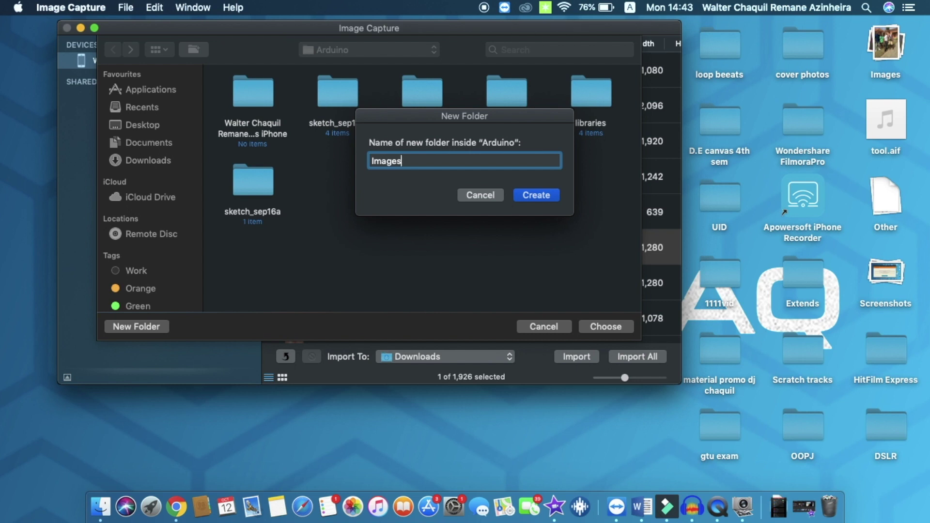
key("Return")
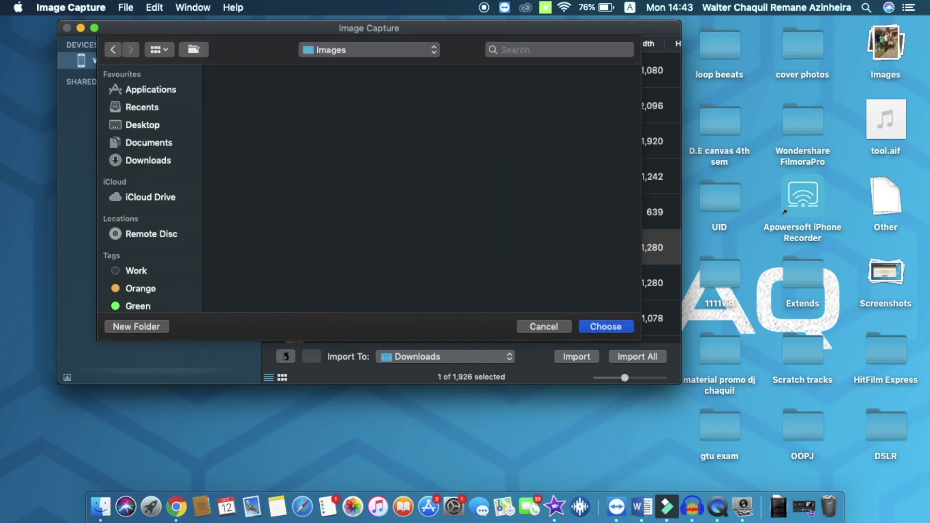
left_click(605, 327)
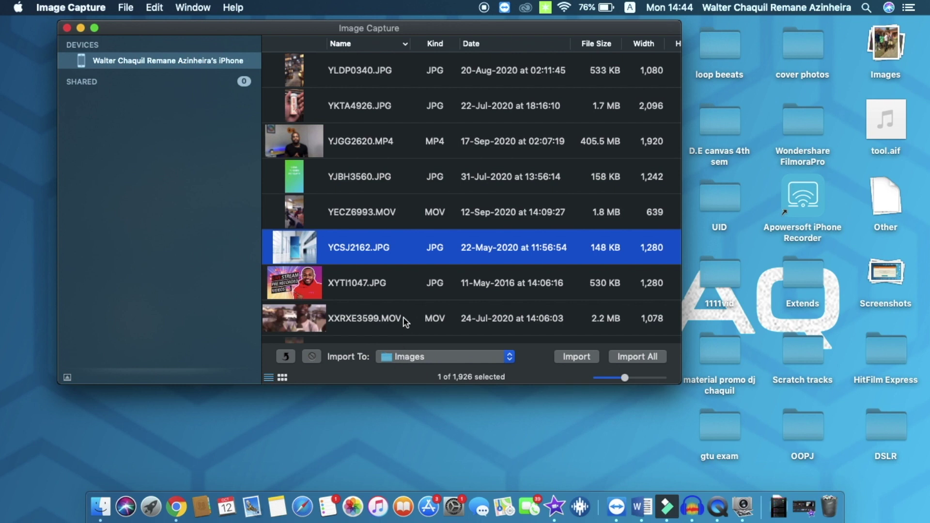
- Import YLDP0340, YKTA4926, YJGG2620.MP4, YJBH3560 and YECZ6993.MOV into the Images folder
left_click(358, 86)
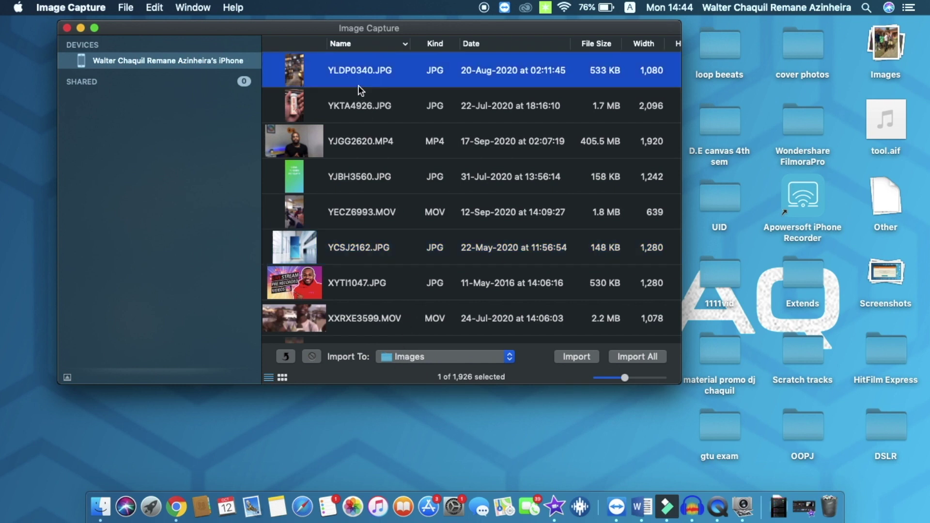
left_click(348, 108, "super")
left_click(347, 129, "super")
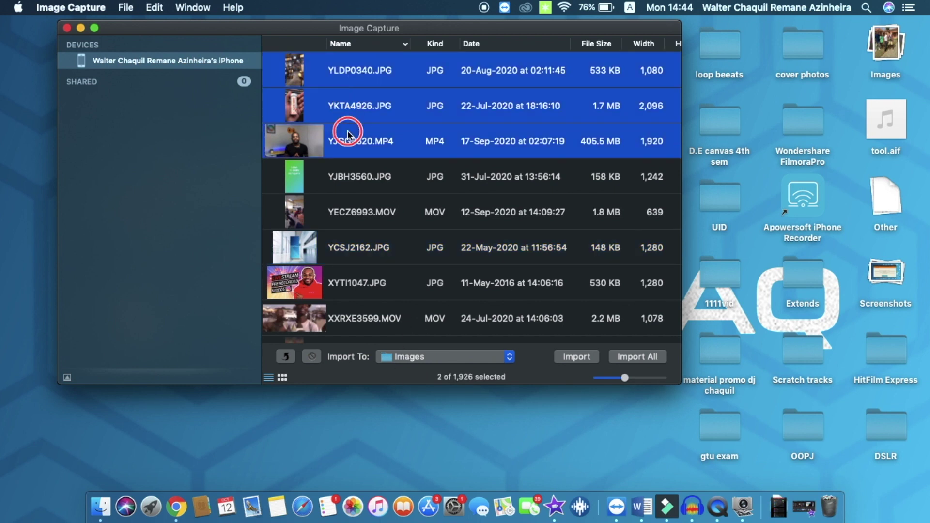
left_click(343, 174, "super")
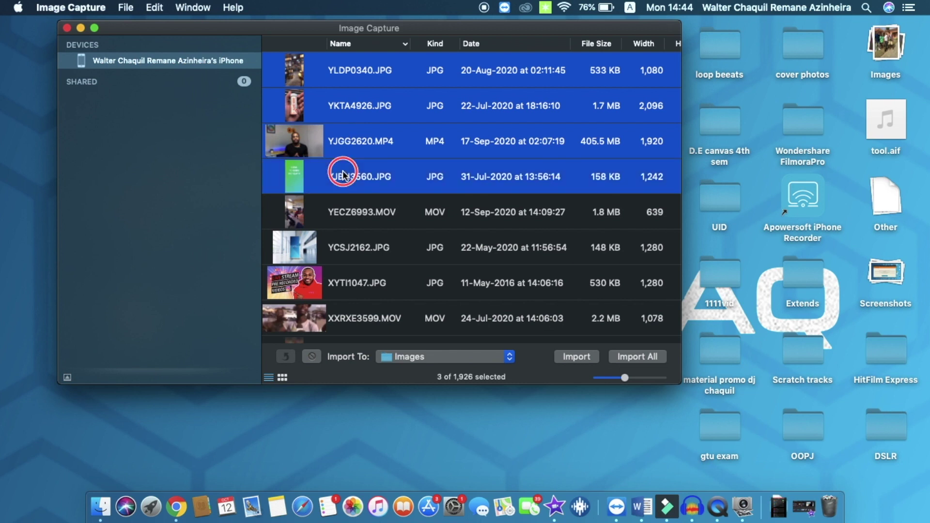
left_click(335, 202, "super")
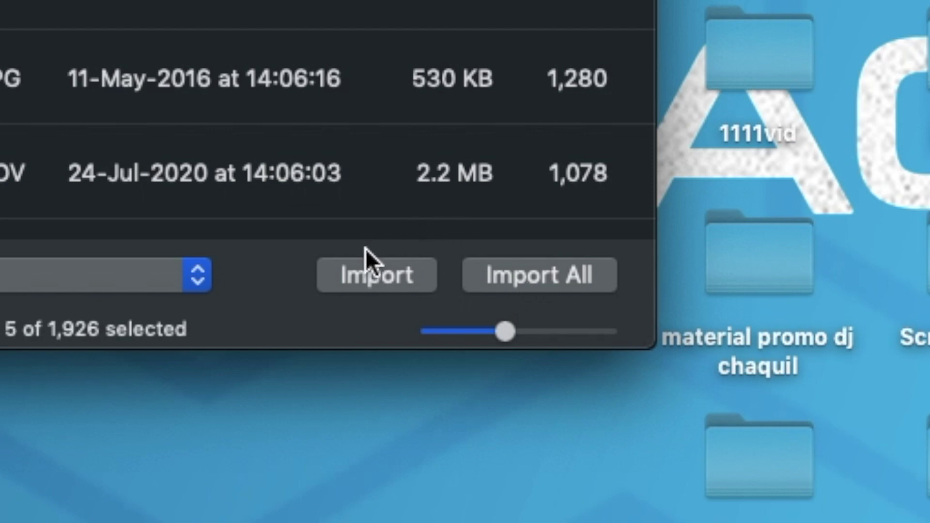
left_click(353, 270)
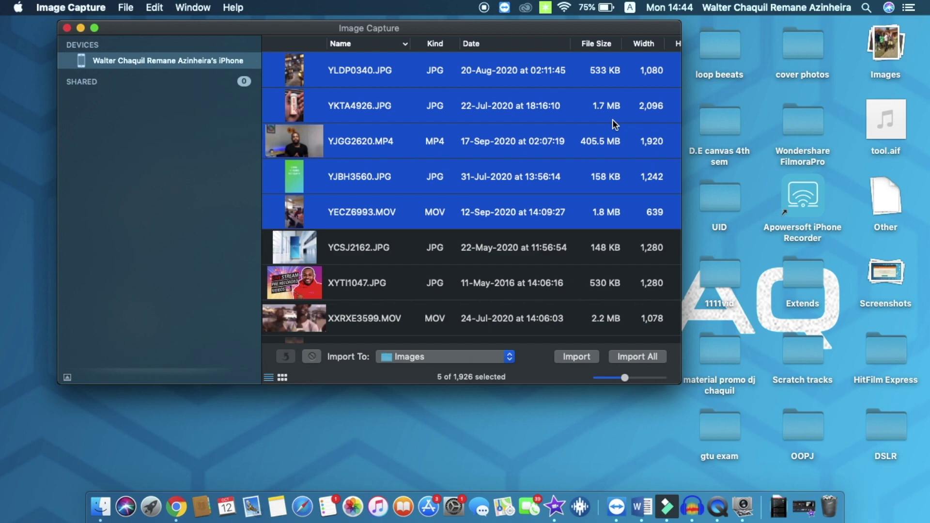
left_click(461, 357)
- Find the Arduino folder via Spotlight and open Images, then its iPhone subfolder
left_click(232, 422)
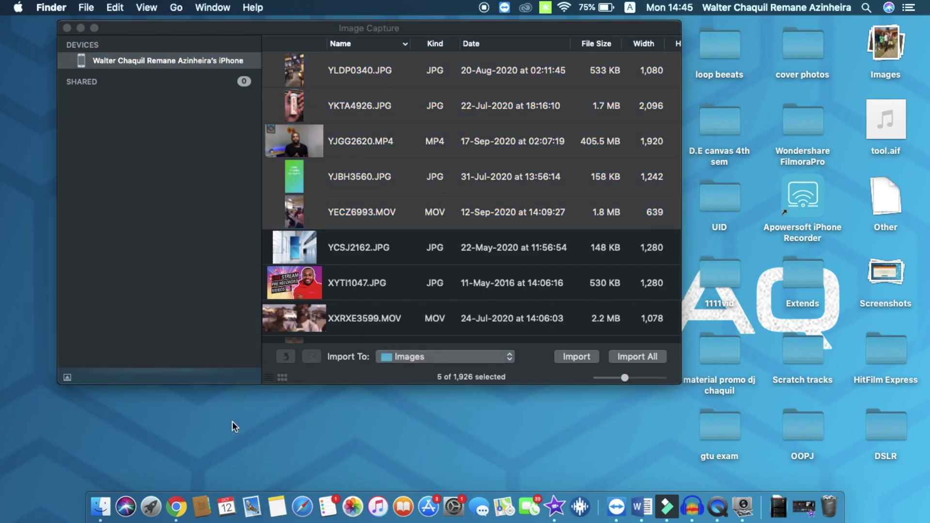
left_click(875, 5)
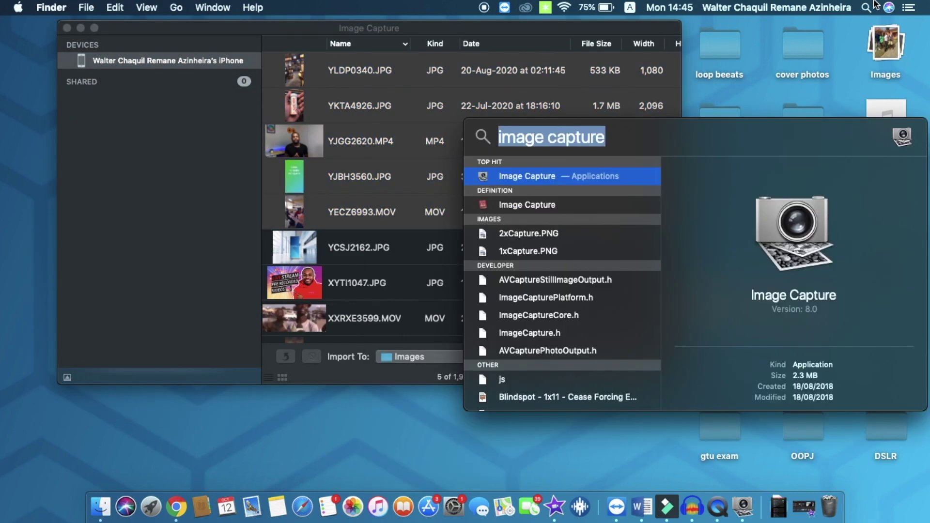
type("ardui")
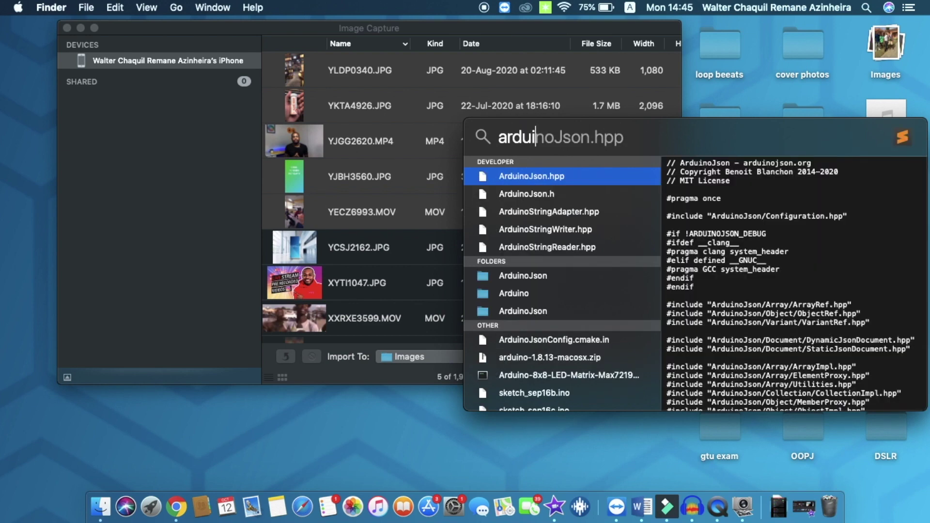
left_click(517, 293)
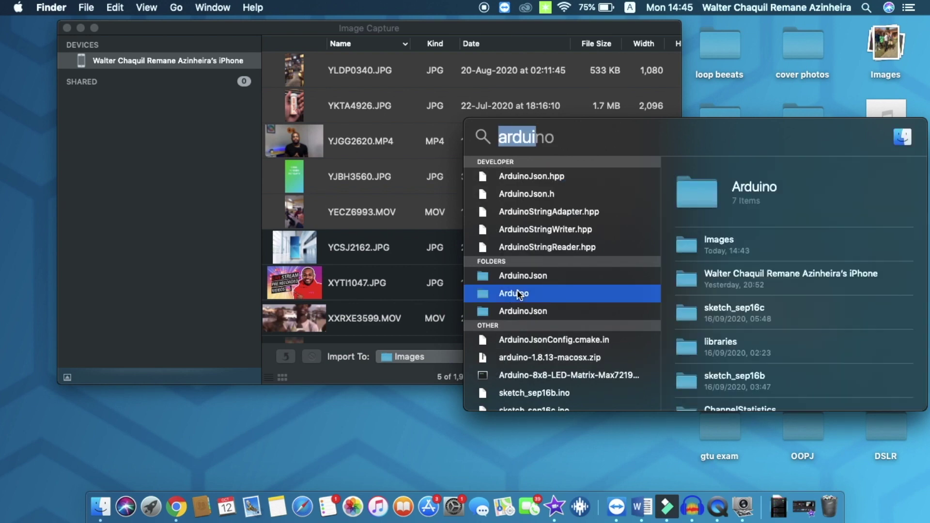
double_click(517, 292)
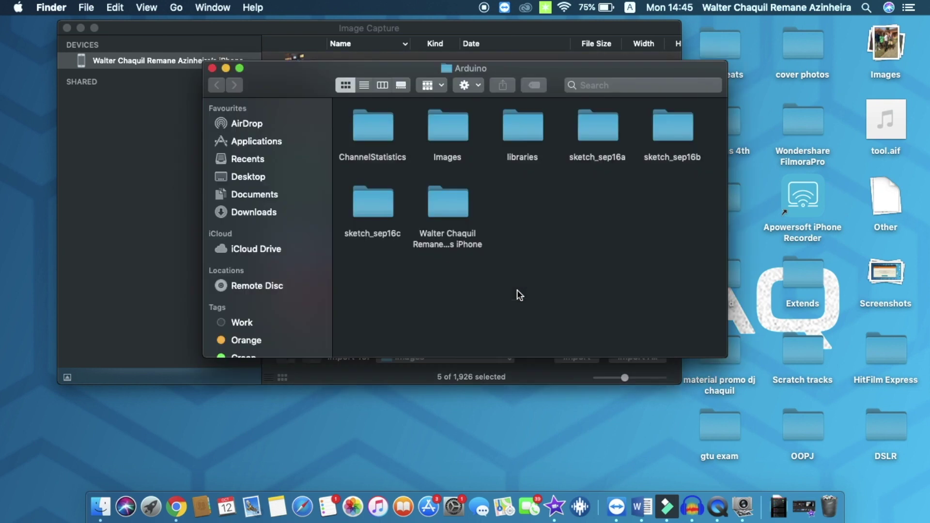
double_click(458, 129)
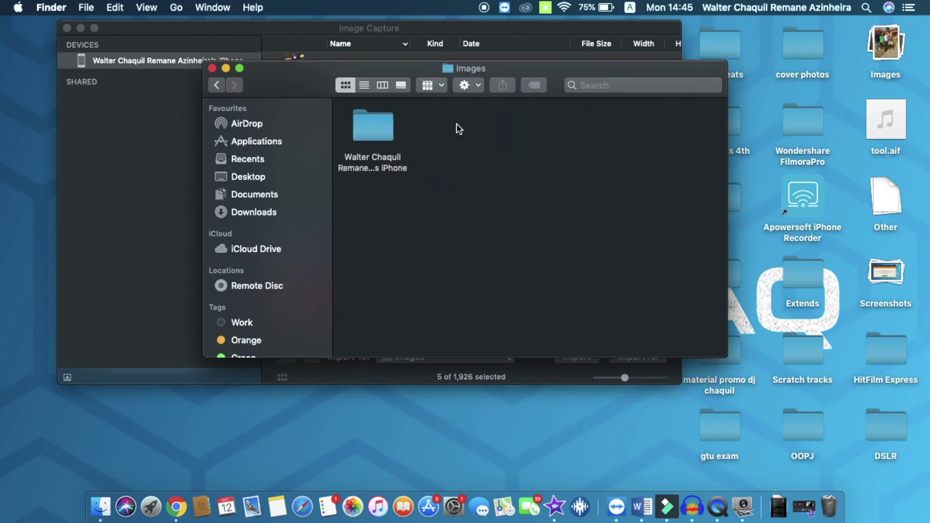
double_click(379, 133)
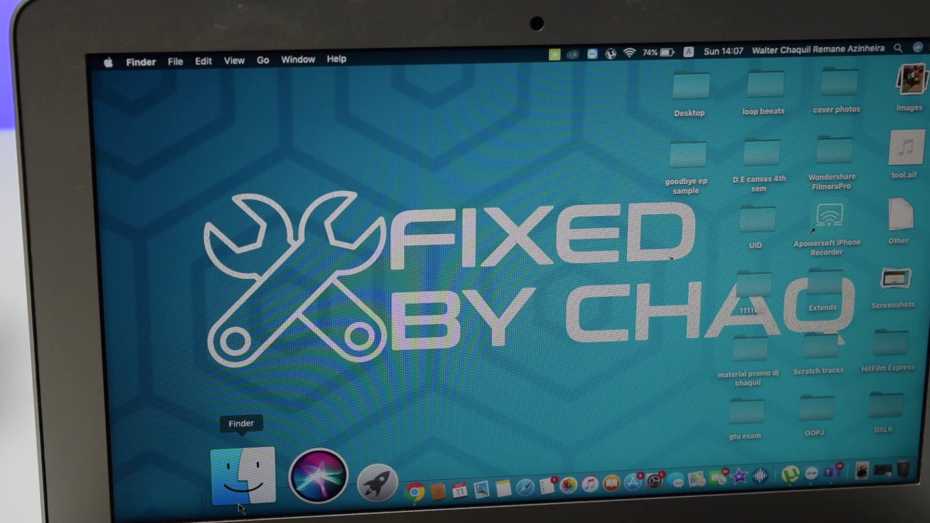
- Show AirDrop in a new Finder window and limit discovery to Contacts Only
left_click(241, 504)
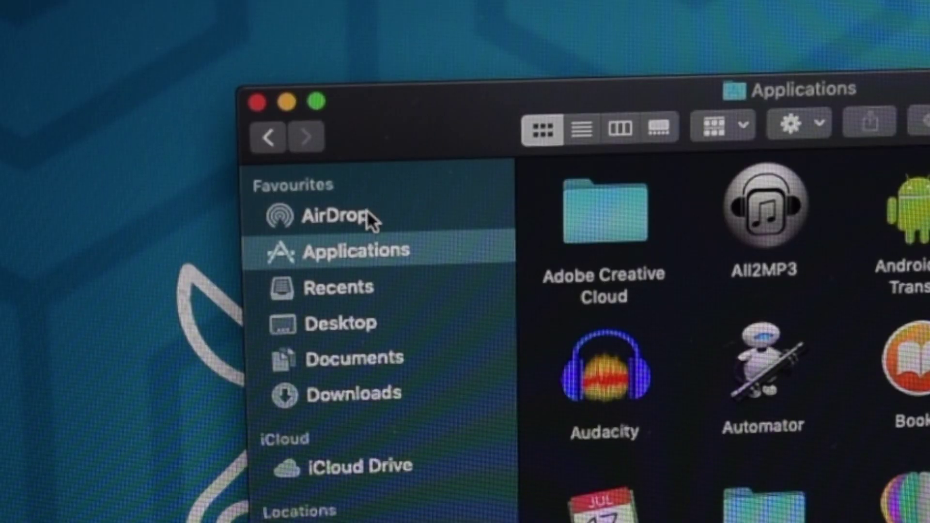
left_click(367, 216)
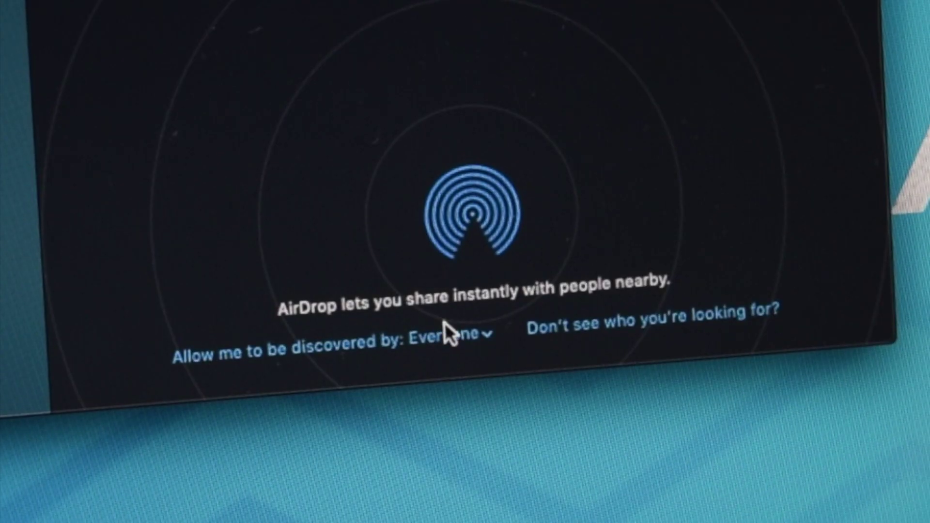
left_click(453, 336)
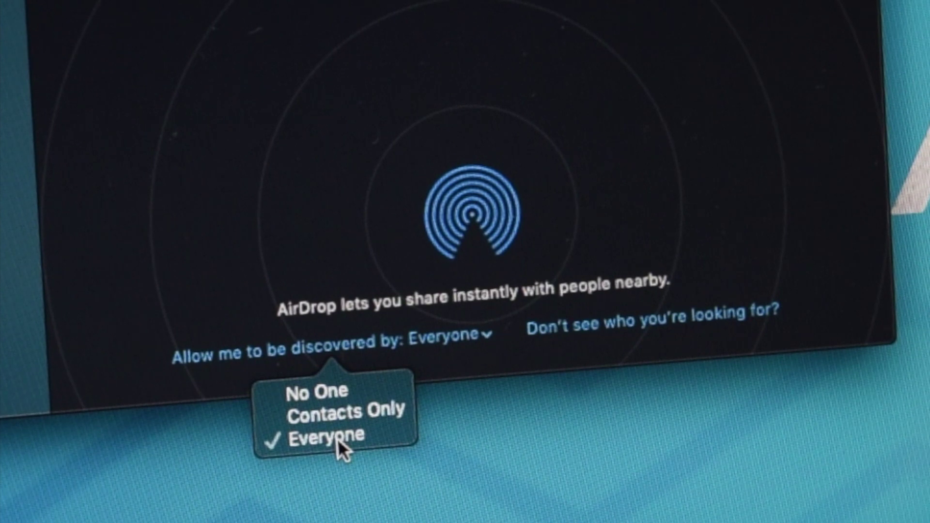
left_click(323, 410)
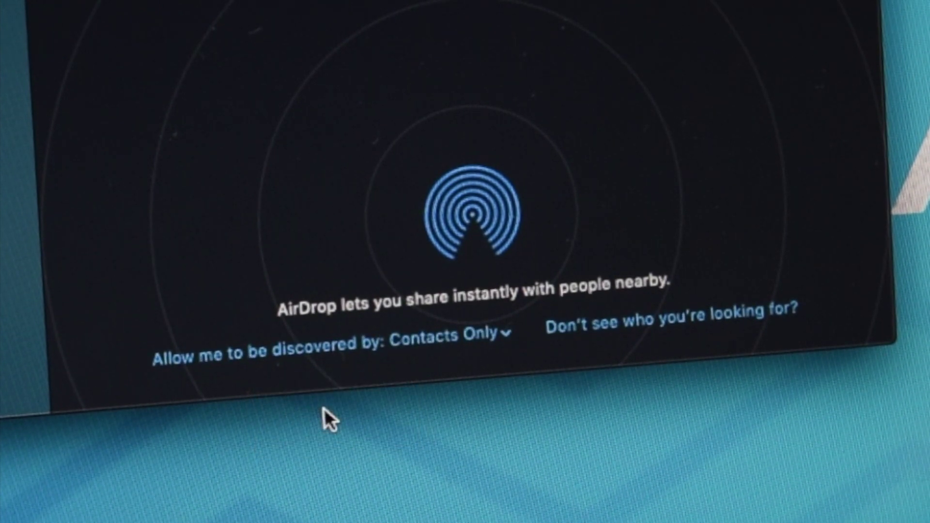
- Switch AirDrop discovery to No One, then to Everyone
left_click(424, 332)
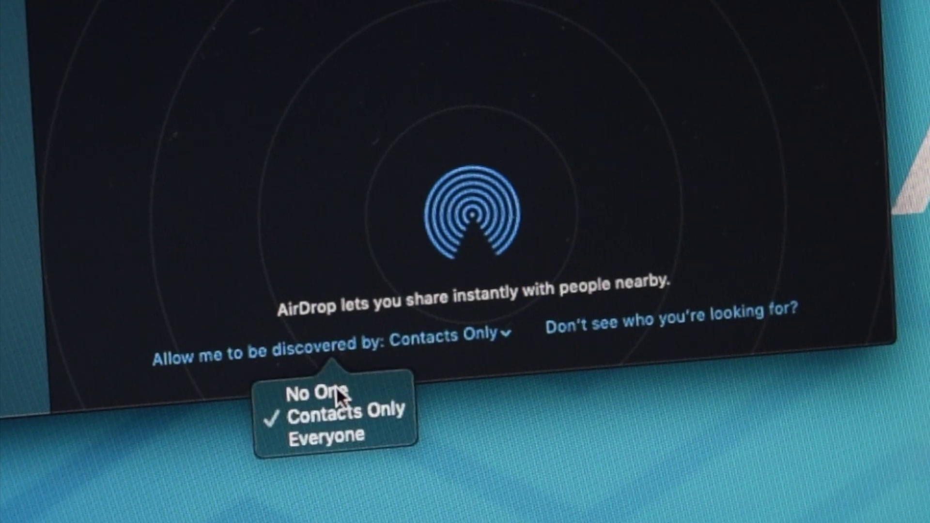
left_click(337, 387)
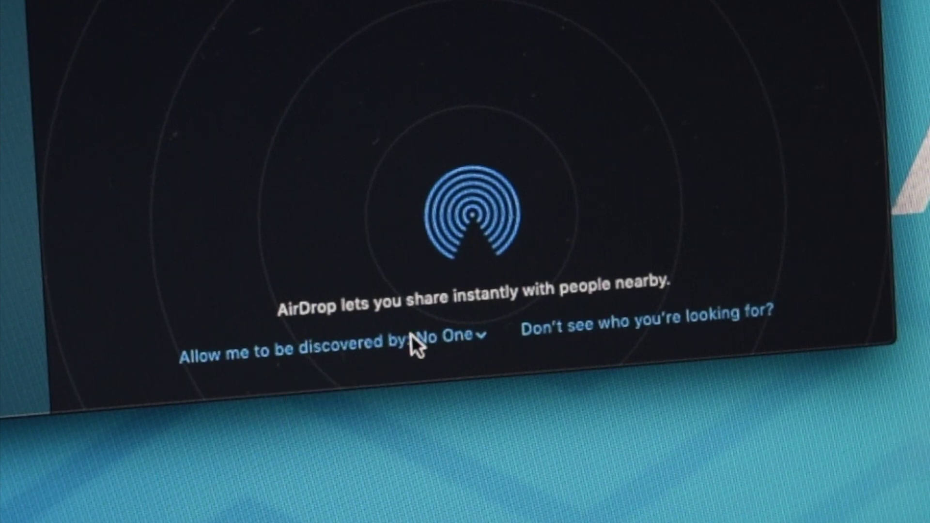
left_click(446, 338)
left_click(339, 436)
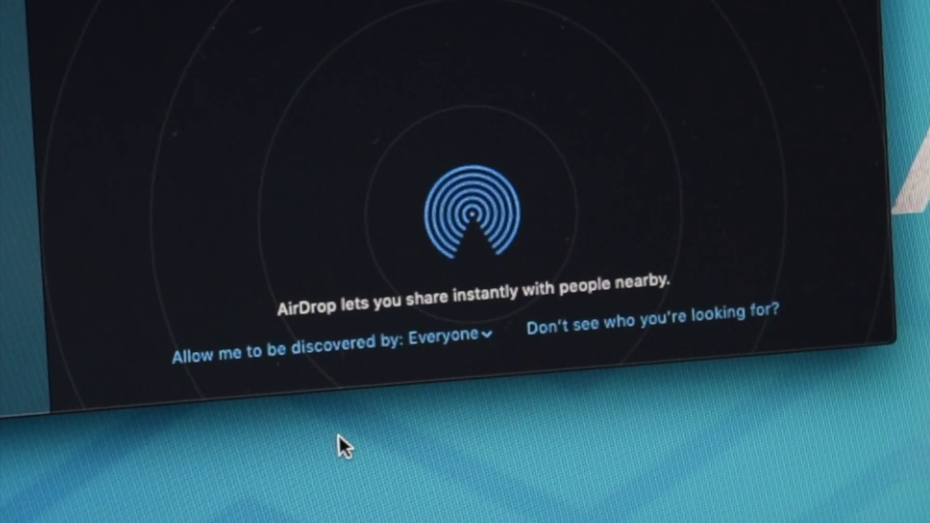